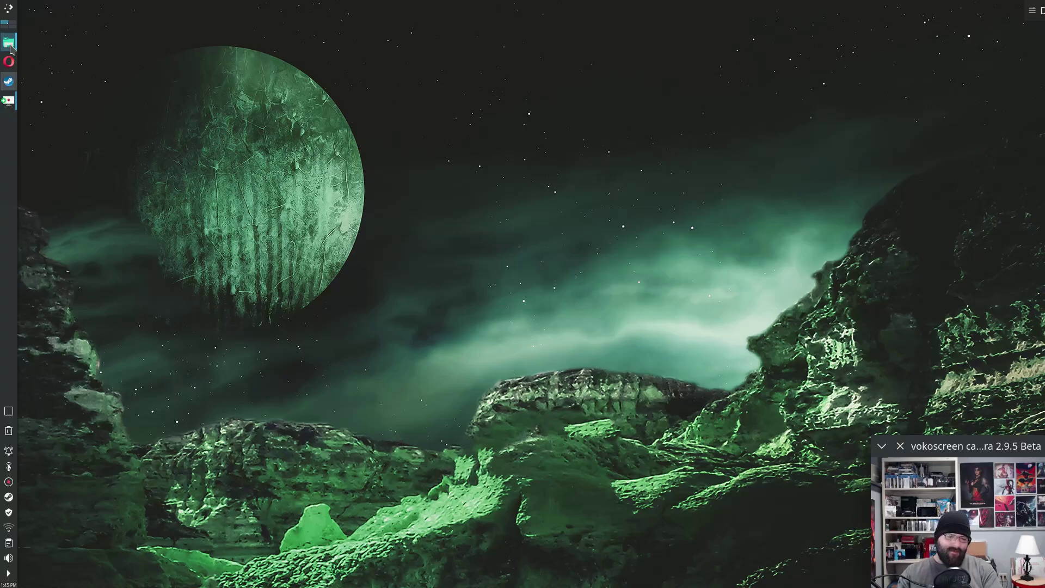
# - Open Dolphin from the left panel and show the Trash path as editable text
pyautogui.click(9, 44)
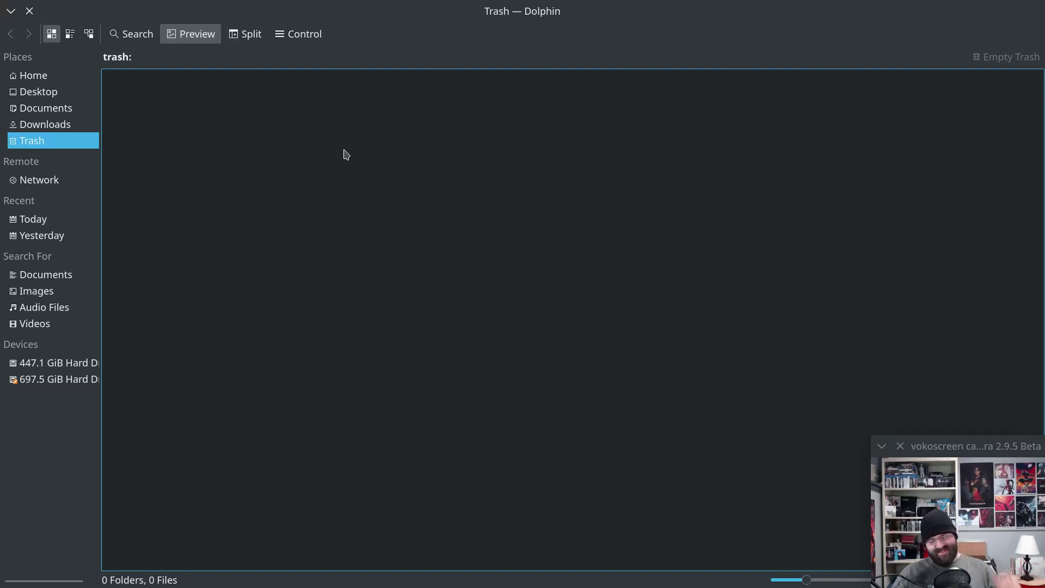
pyautogui.click(427, 46)
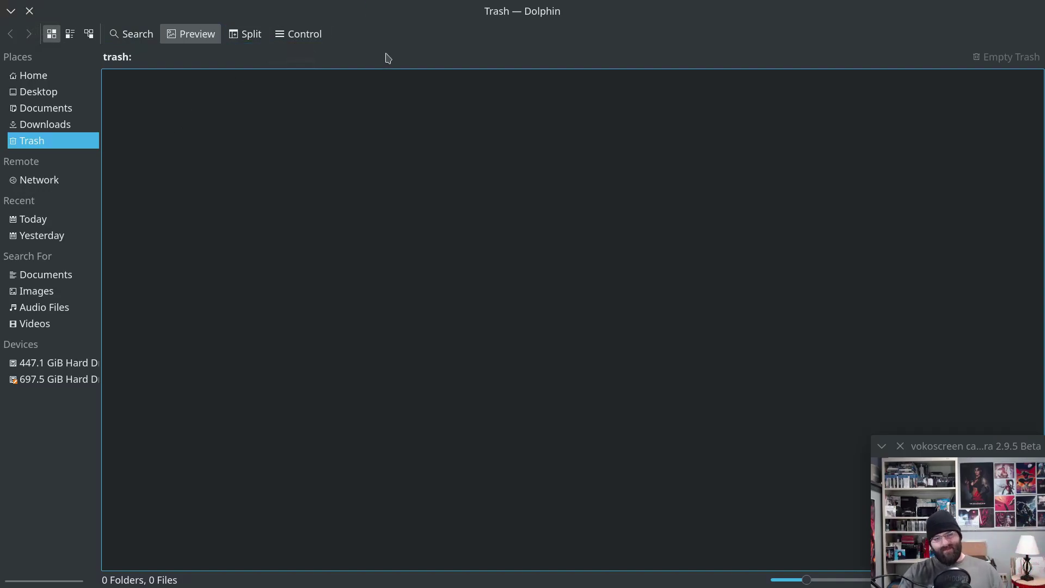
# - Un-maximize and move the Dolphin window, then bring up the application launcher
pyautogui.moveTo(432, 9)
pyautogui.mouseDown()
pyautogui.moveTo(454, 61)
pyautogui.moveTo(488, 4)
pyautogui.mouseUp()
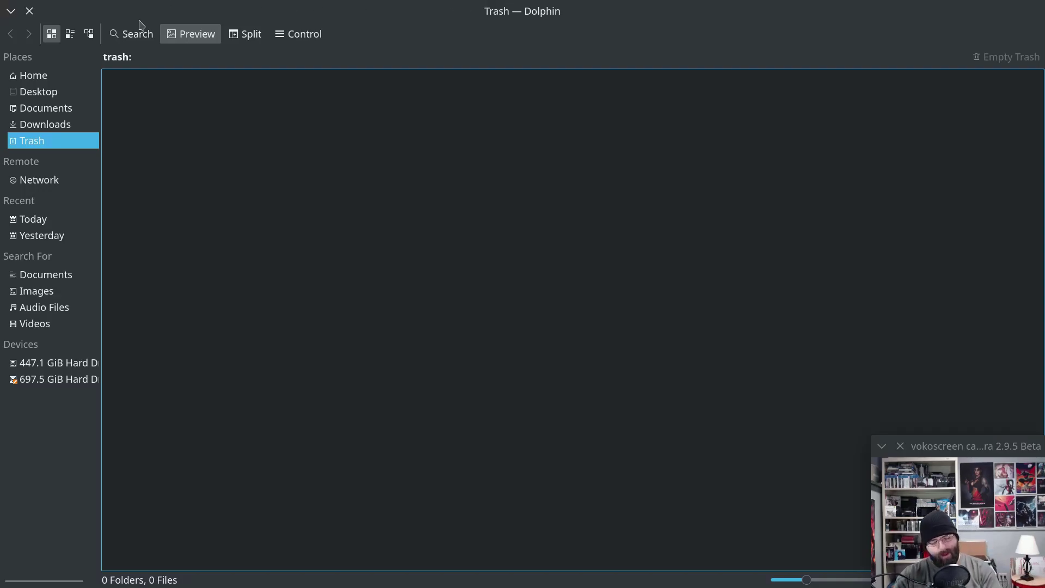
pyautogui.press('super')
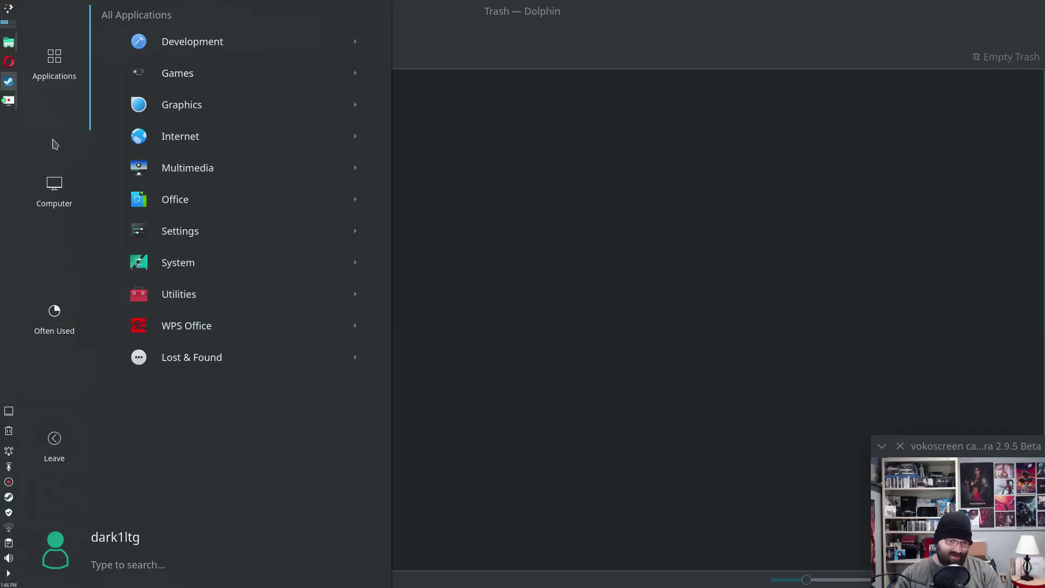
pyautogui.moveTo(54, 64)
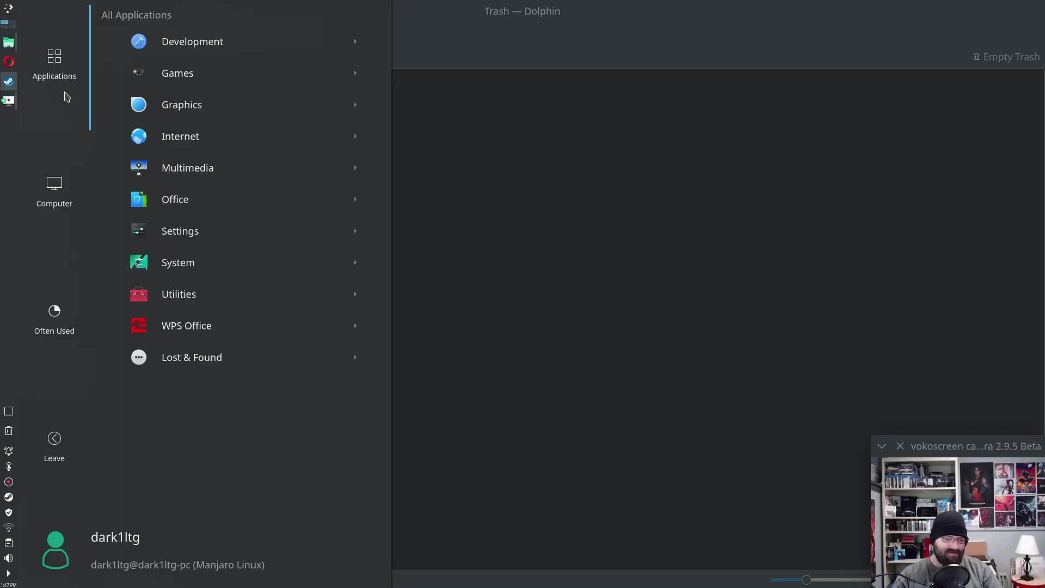
# - Dismiss the launcher and minimize Dolphin to reveal the moonlit wallpaper
pyautogui.click(527, 48)
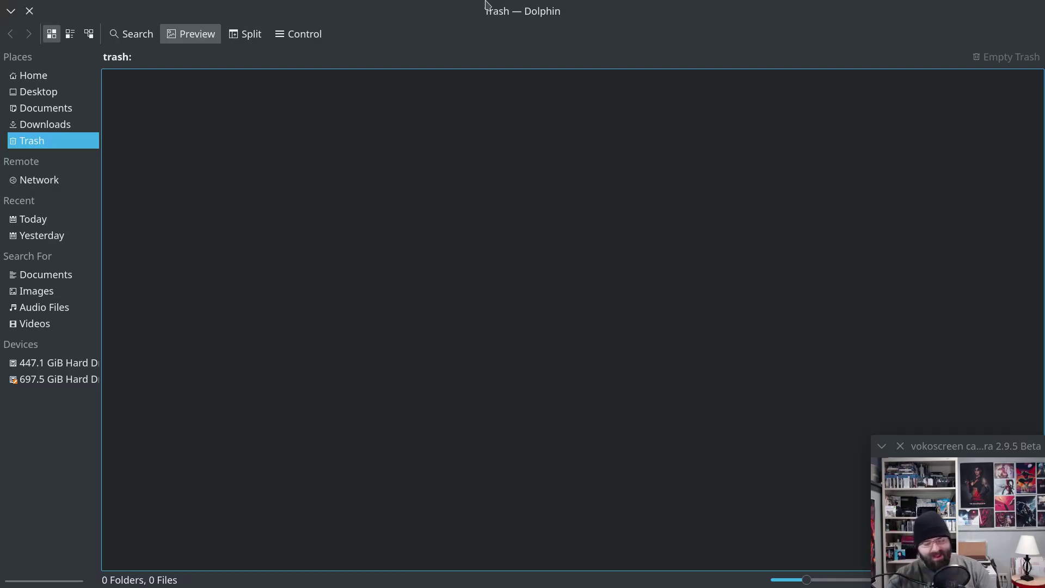
pyautogui.click(10, 11)
pyautogui.moveTo(3, 214)
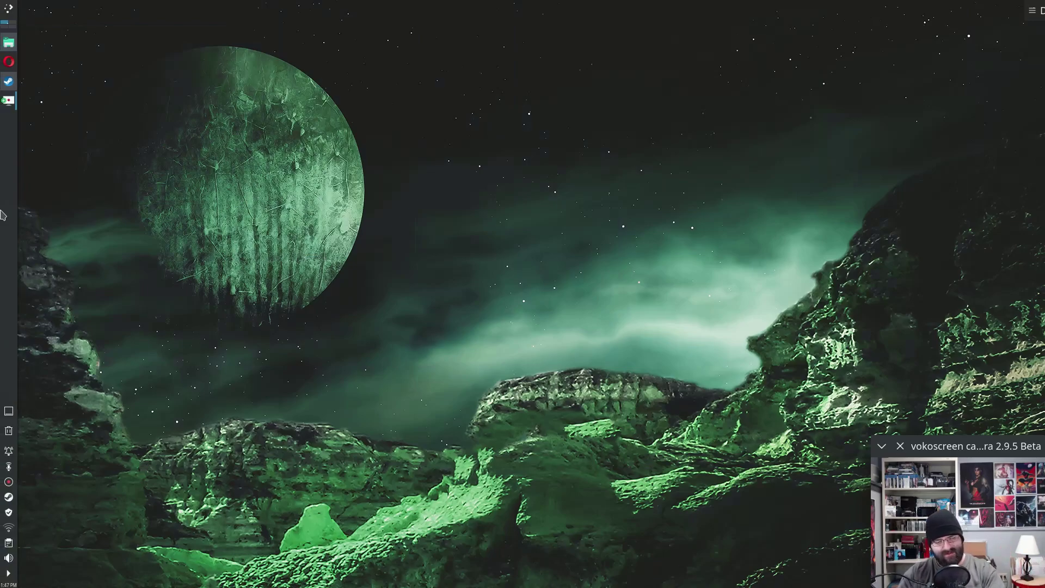
pyautogui.press('super')
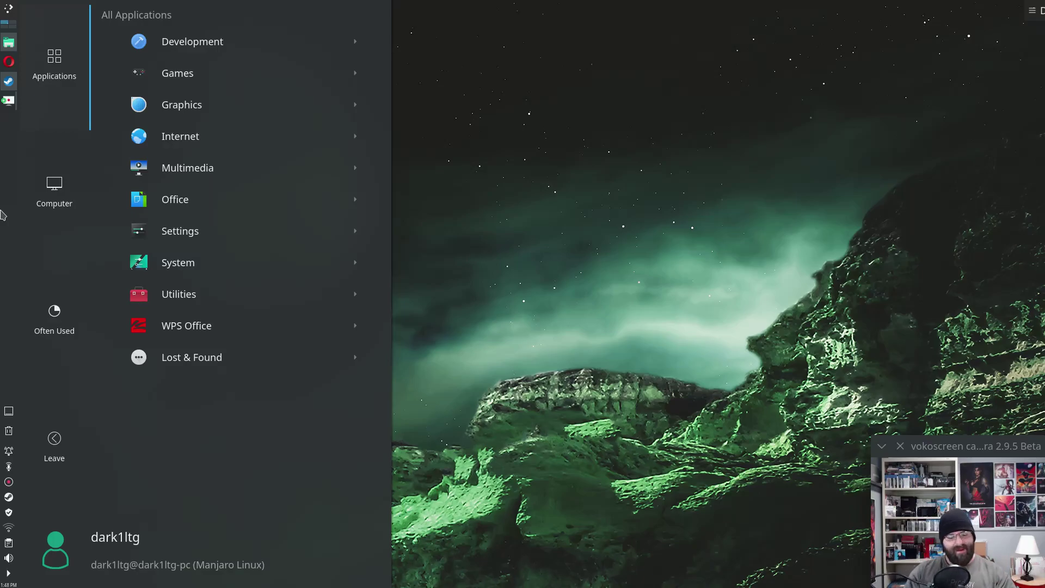
pyautogui.press('Escape')
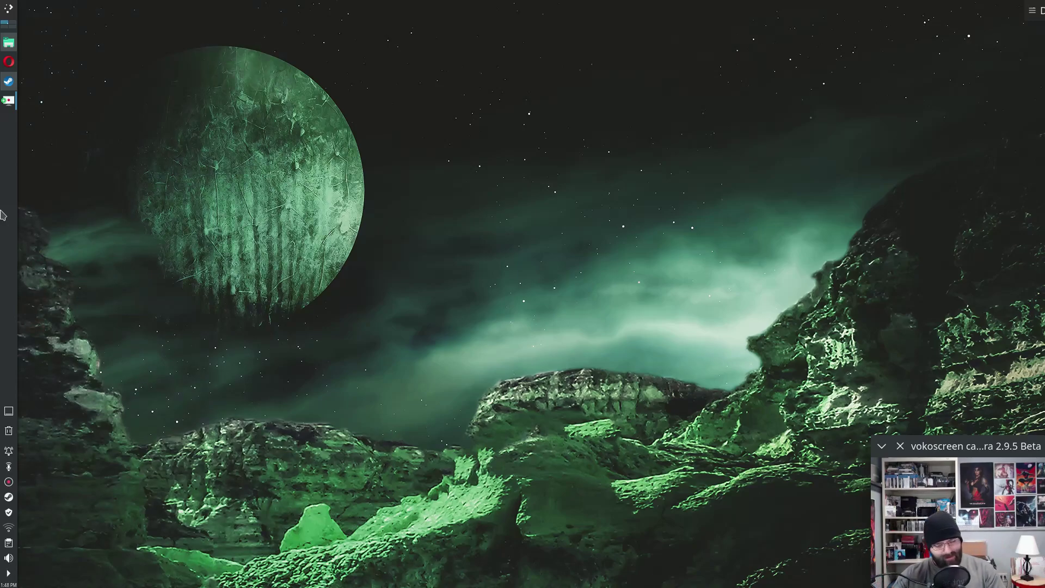
pyautogui.press('super')
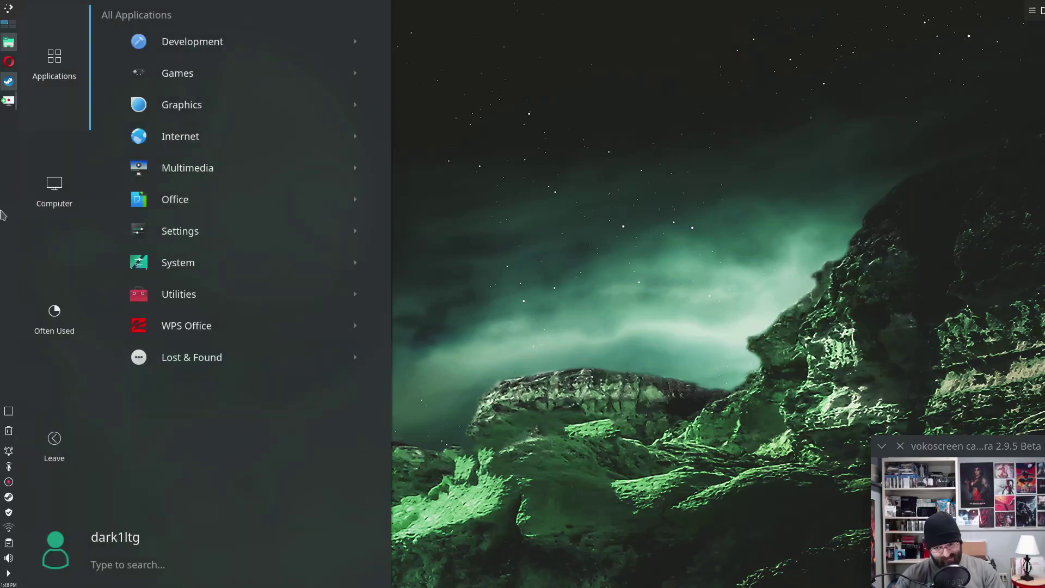
pyautogui.press('Escape')
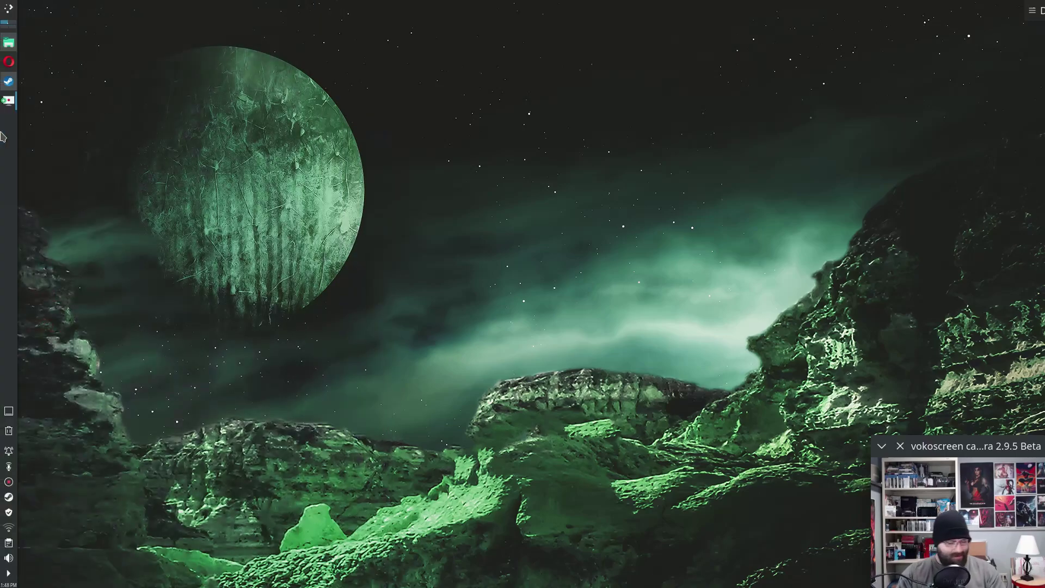
# - Launch Dolphin from the left panel icon to view the empty Trash
pyautogui.click(8, 43)
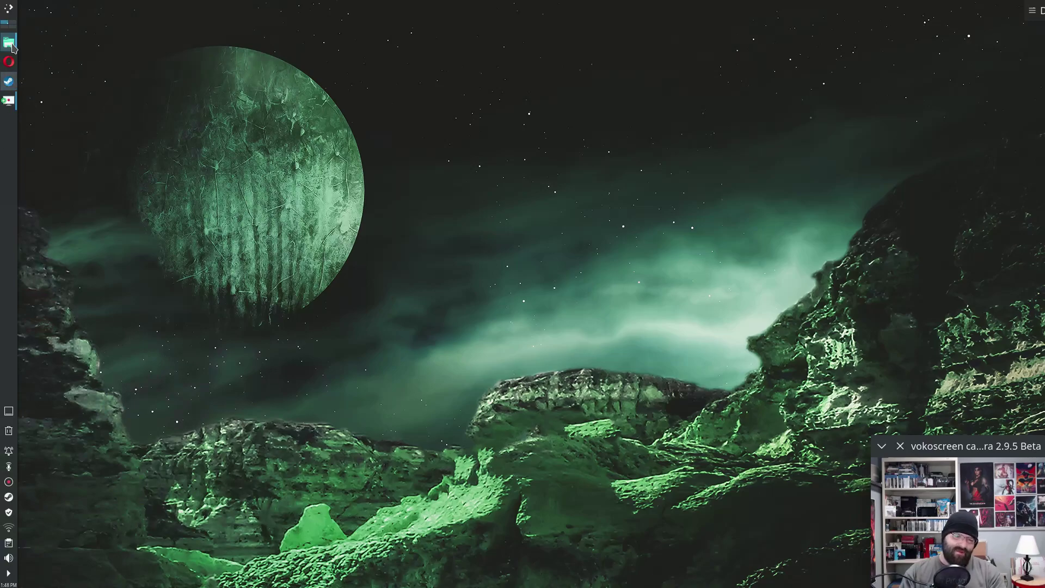